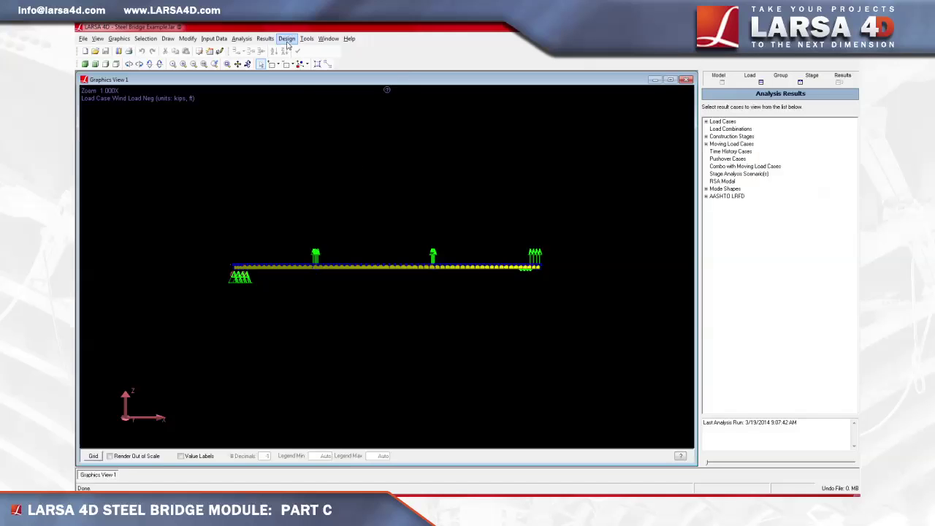
Run the Steel Bridge Design wizard's Step C AASHTO LRFD code check investigation
left_click(286, 39)
left_click(349, 146)
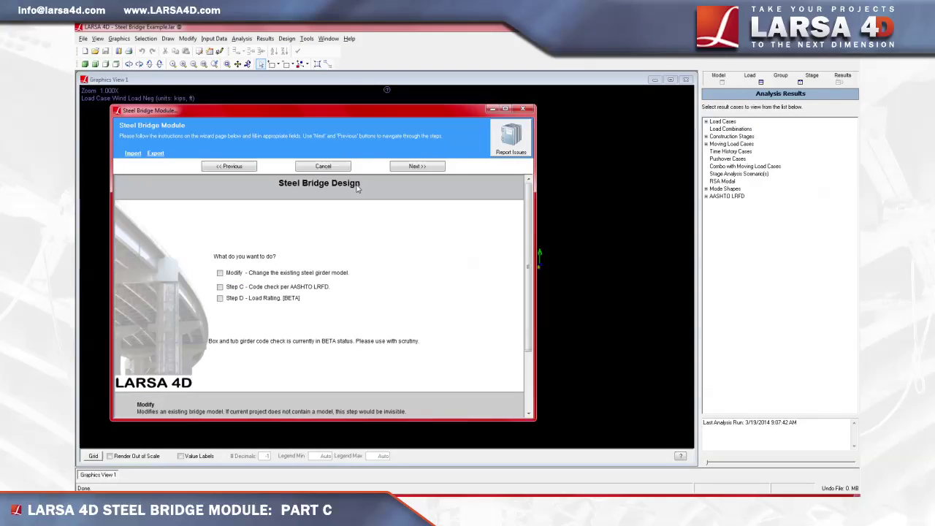
left_click(221, 287)
left_click(436, 169)
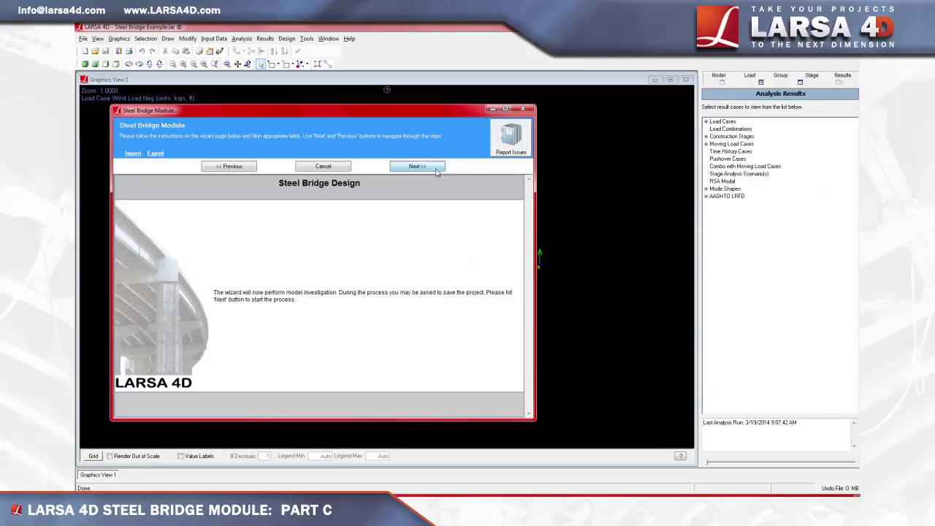
left_click(436, 169)
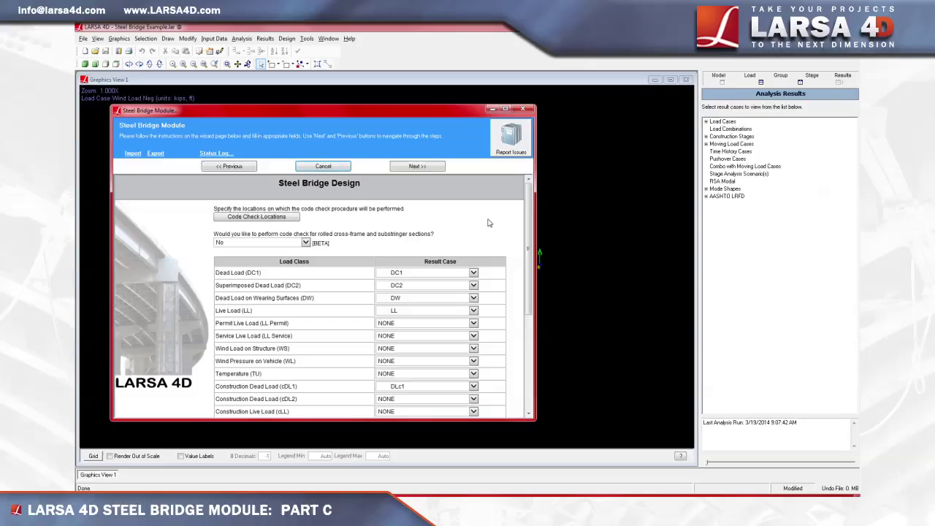
Close the wizard, expand the AASHTO LRFD result cases, and reopen the Design menu
left_click(592, 212)
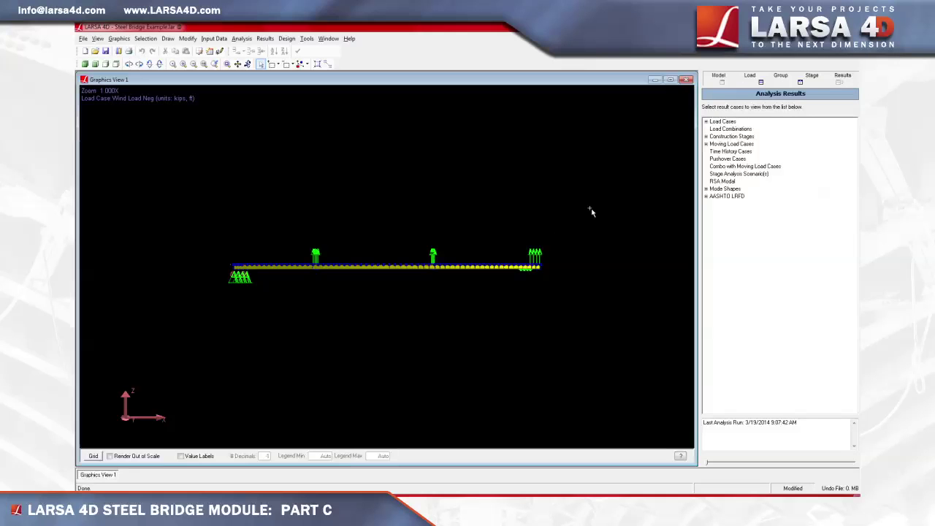
left_click(705, 197)
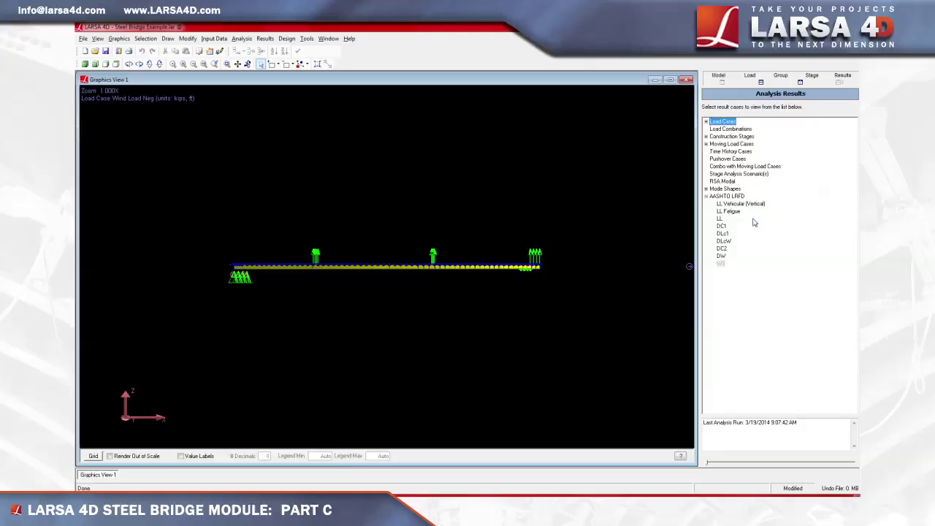
left_click(287, 38)
left_click(365, 145)
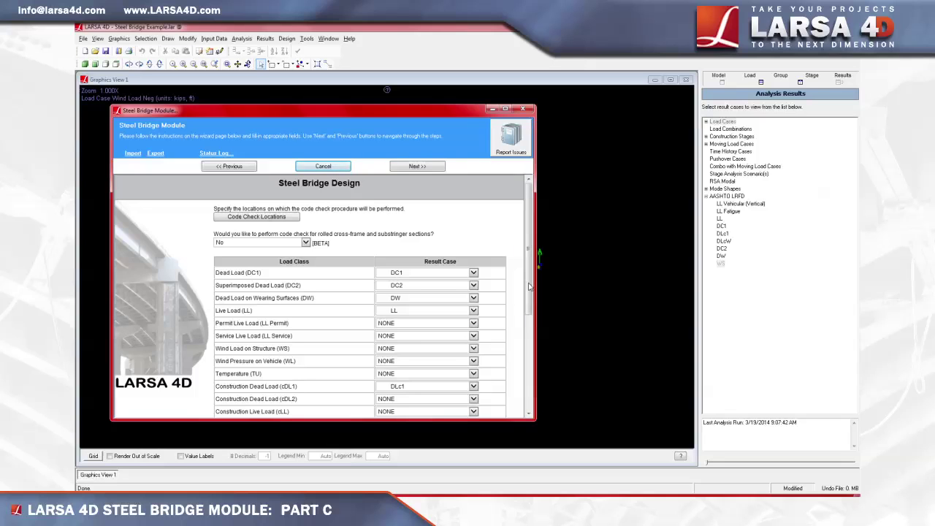
Review the Load Factors table for each combination, then return to the wizard's main page
scroll(530, 296, "down", 1)
scroll(530, 296, "down", 5)
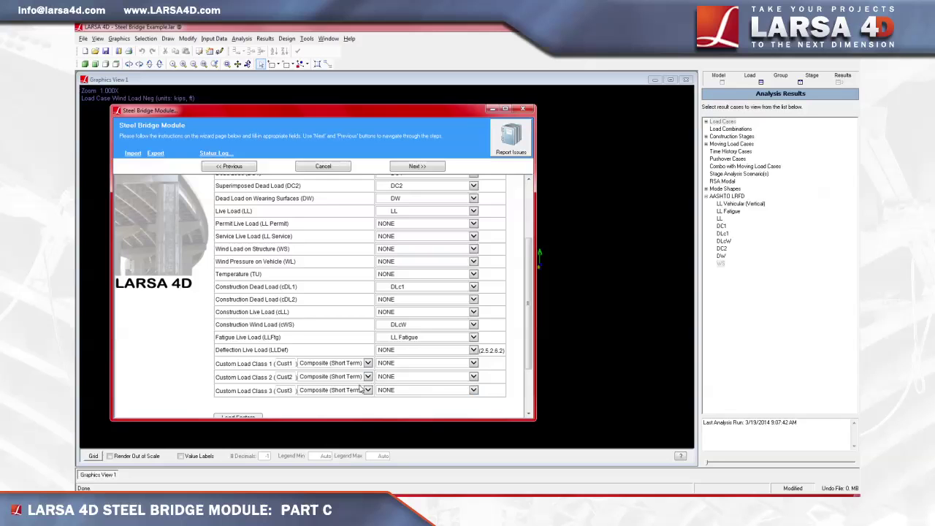
scroll(524, 349, "down", 2)
scroll(525, 349, "down", 1)
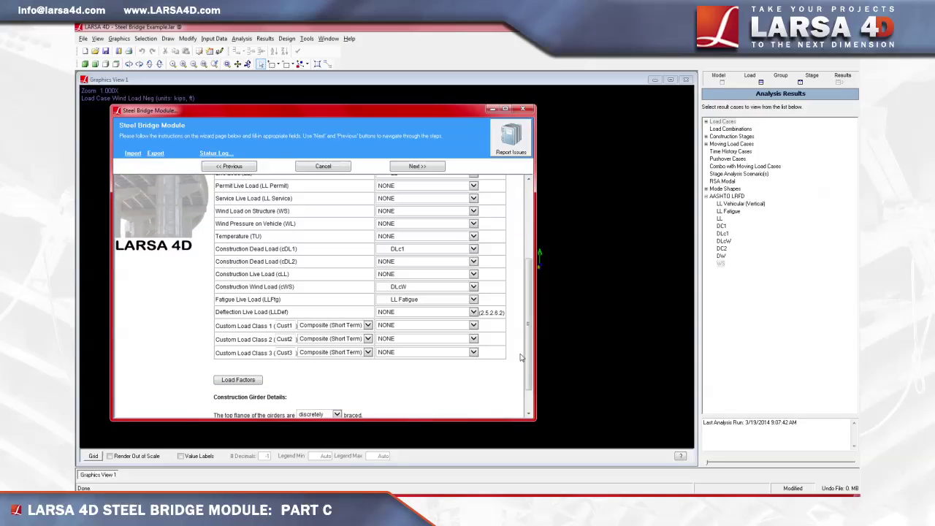
left_click(255, 385)
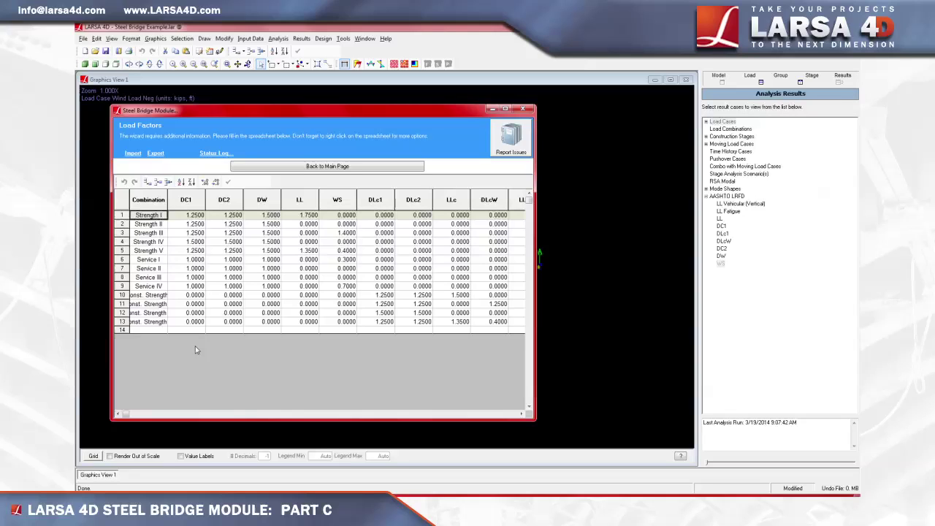
left_click(379, 167)
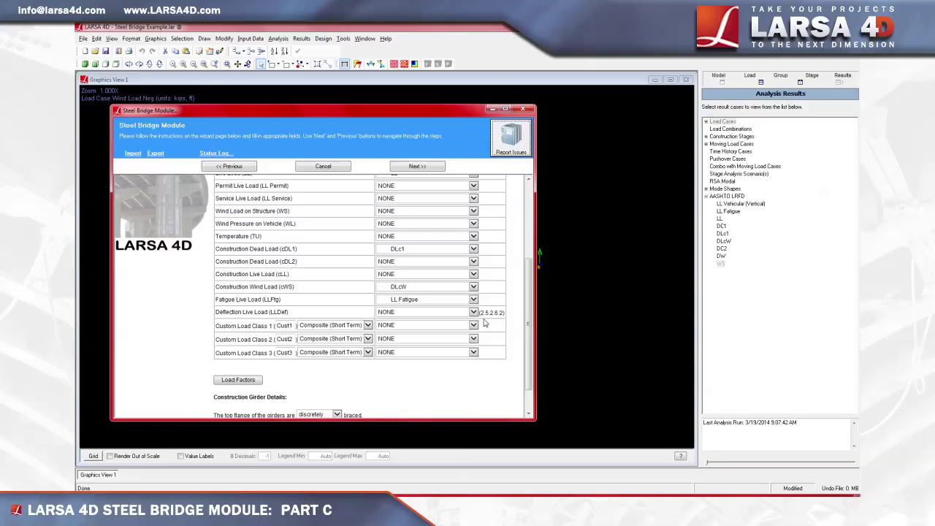
left_click_drag(527, 299, 527, 215)
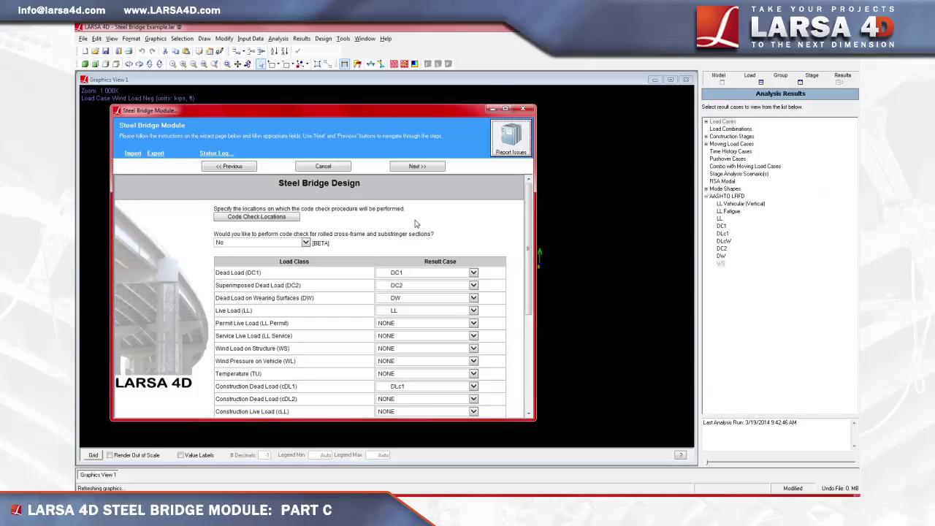
In Code Check Locations, add row 1 for girder 1 at station 335 ft
left_click(296, 217)
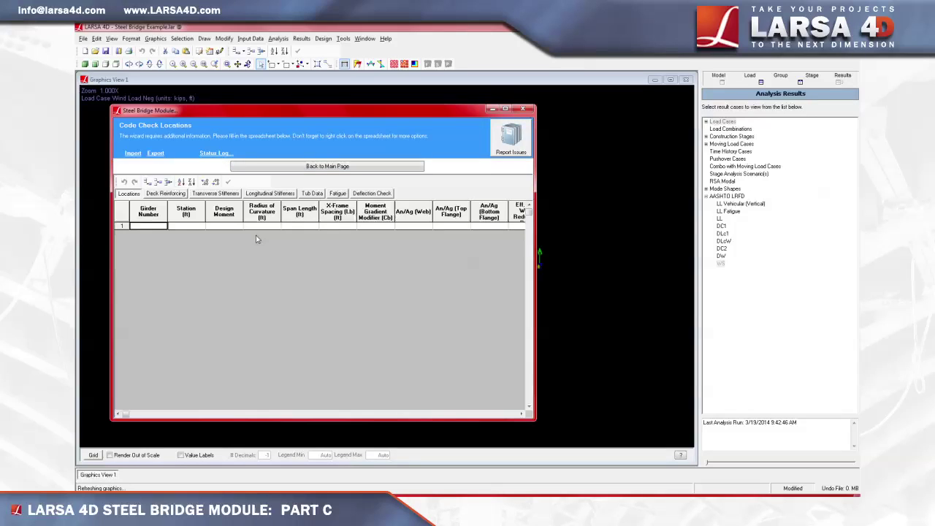
left_click(159, 228)
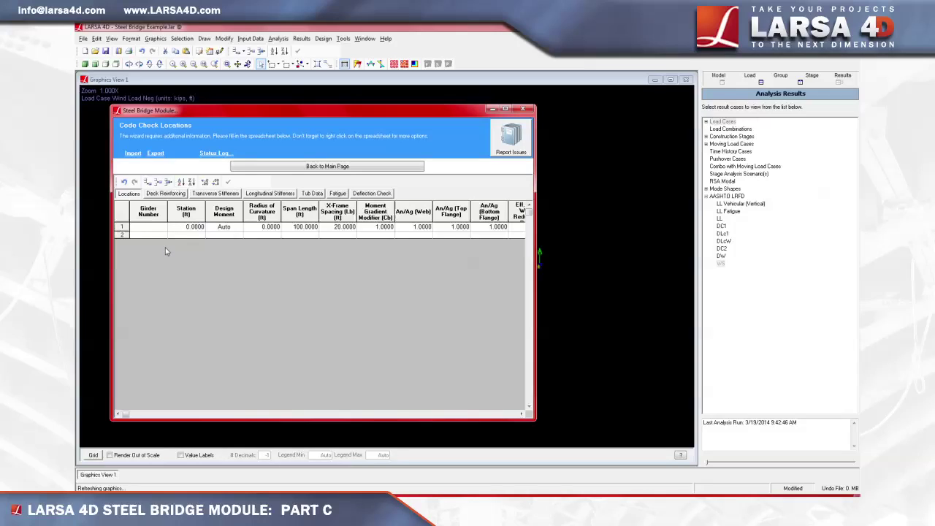
type("1")
left_click(188, 230)
type("330")
key("Return")
Give row 1 a 510 ft radius, 270 ft span and 100 ft cross-frame spacing
left_click(257, 229)
type("50")
key("Return")
left_click(294, 228)
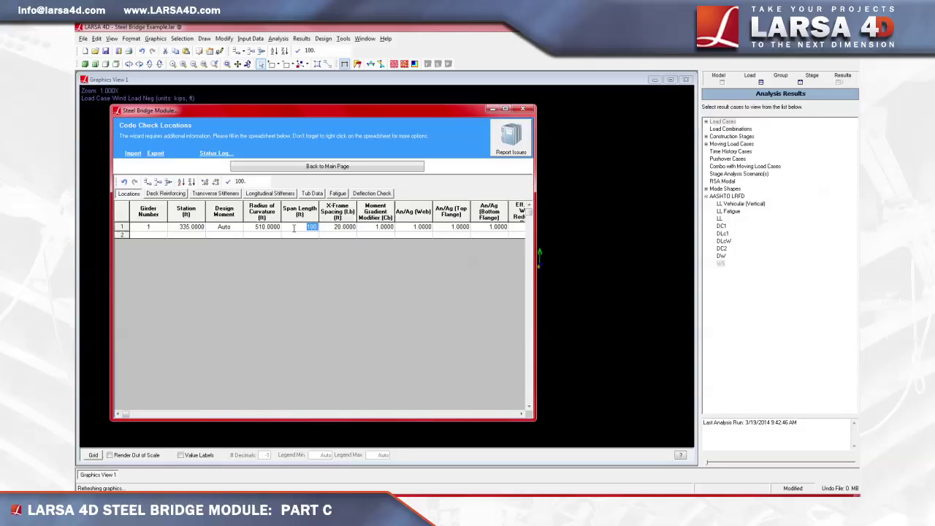
type("270")
key("Return")
left_click(329, 229)
type("100")
key("Return")
Keep row 1's design moment on Auto and widen the dialog to show all columns
left_click(239, 226)
left_click(240, 228)
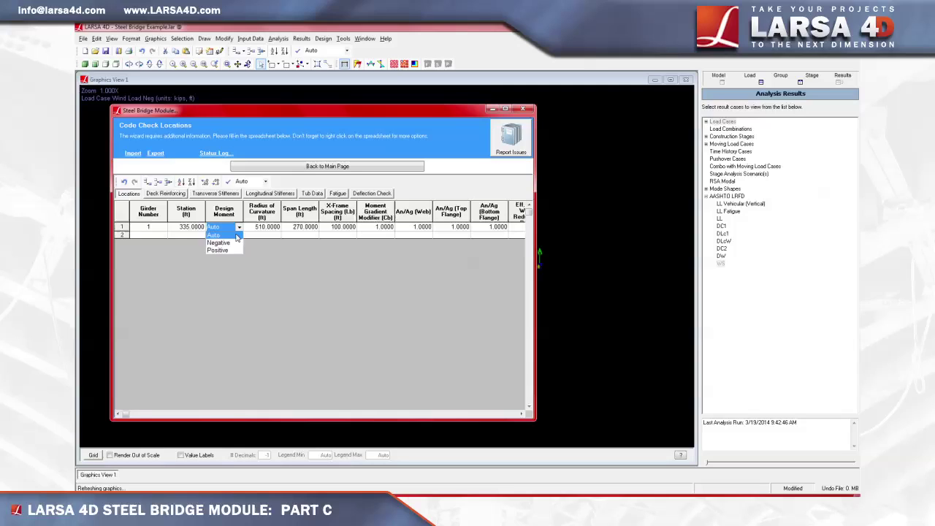
left_click(236, 235)
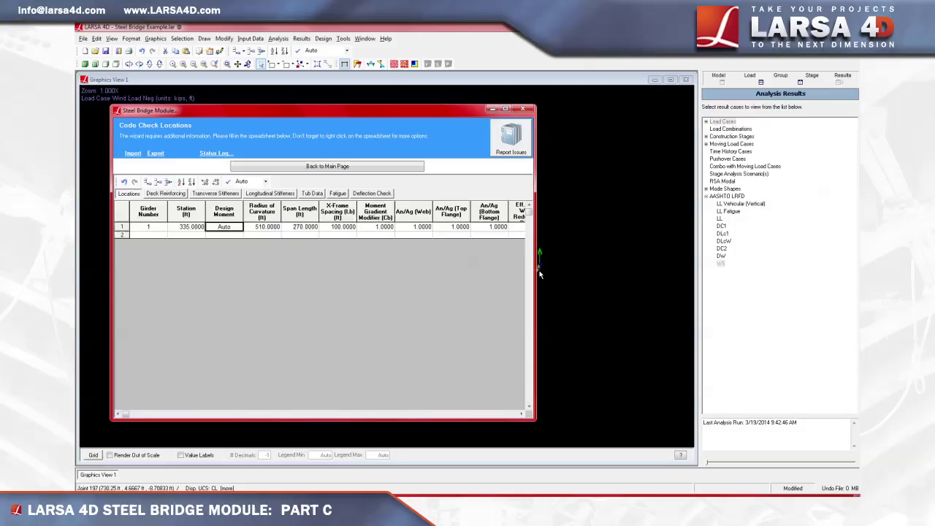
left_click_drag(535, 268, 589, 279)
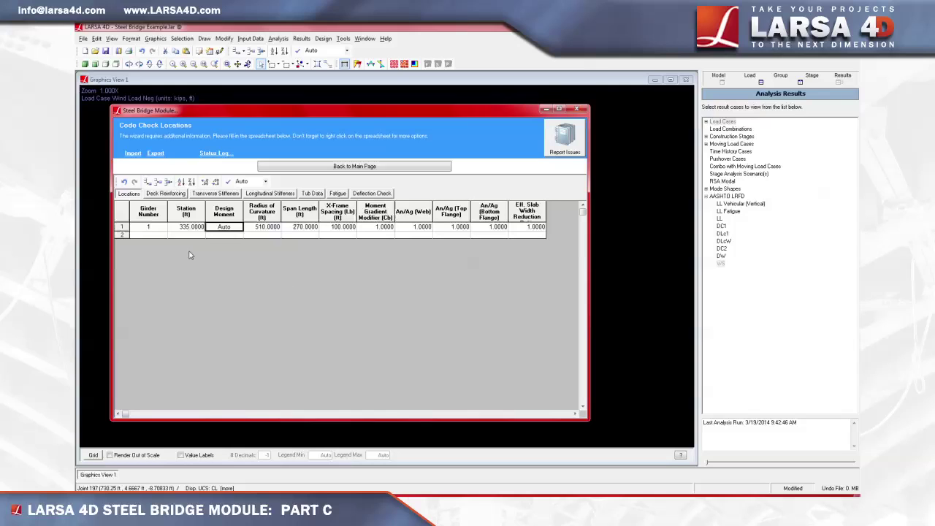
Add row 2 for girder 1 at station 465 ft with a 510 ft radius
left_click(156, 235)
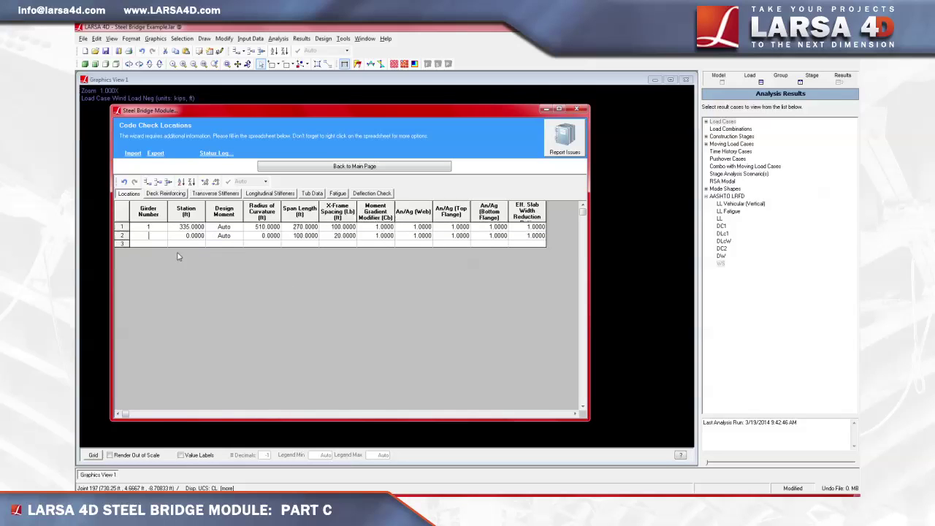
type("1")
key("Return")
double_click(189, 235)
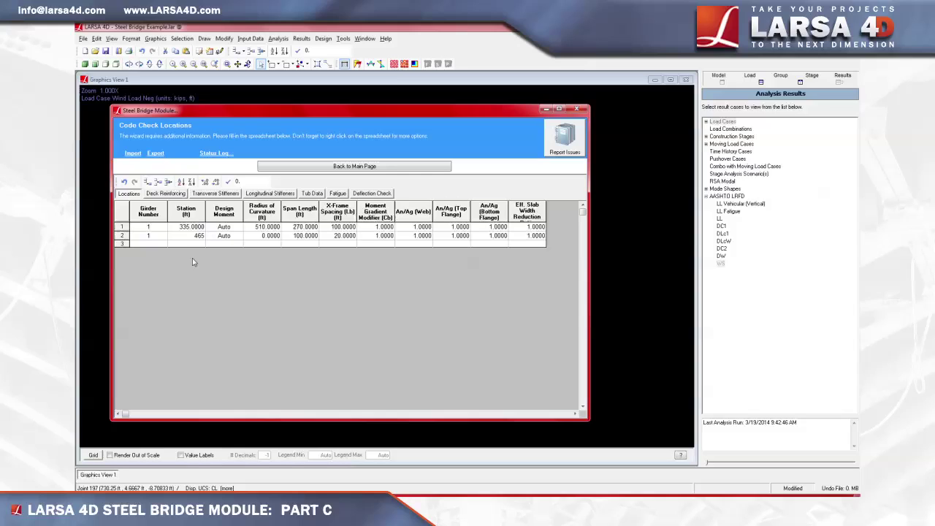
double_click(255, 235)
type("510")
key("Return")
Set row 2's span to 270 ft and cross-frame spacing to 76 ft
double_click(301, 236)
type("270")
key("Return")
double_click(334, 236)
type("76")
key("Return")
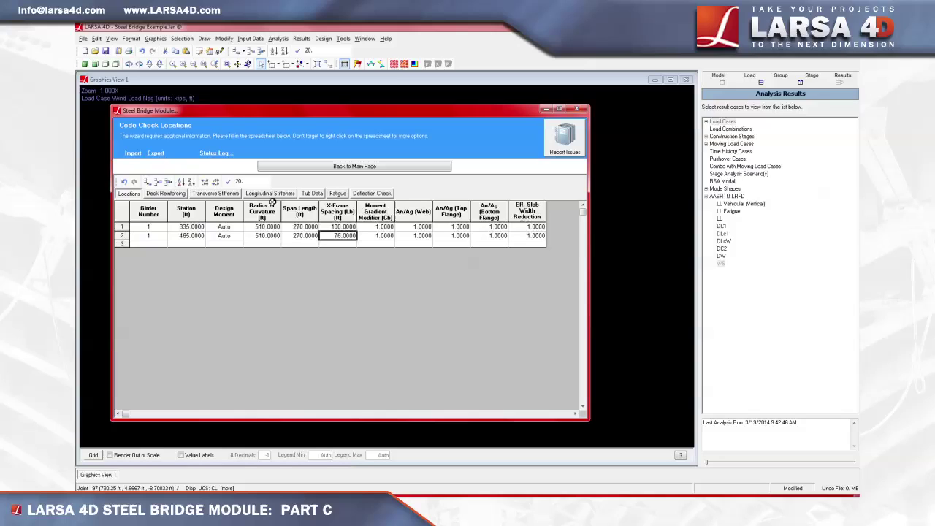
Open the Deck Reinforcing sheet listing the girder 1 stations 335 and 465 ft
left_click(167, 194)
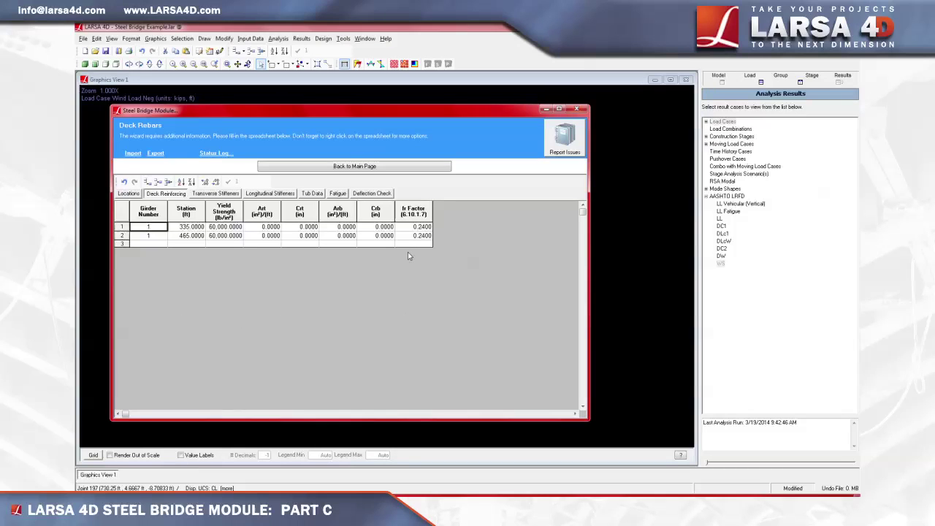
On Transverse Stiffeners, keep station 335's type as None and check its End/Interior panel choices
left_click(232, 194)
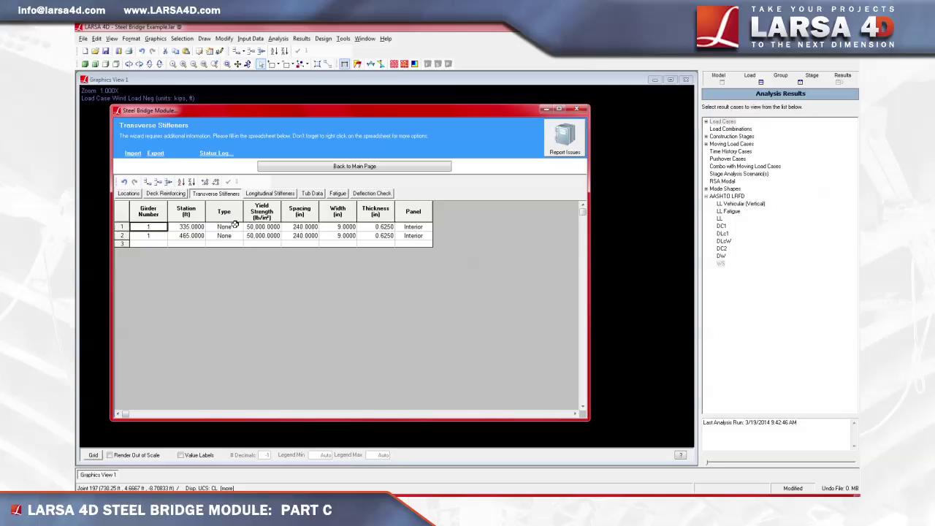
left_click(232, 228)
left_click(238, 227)
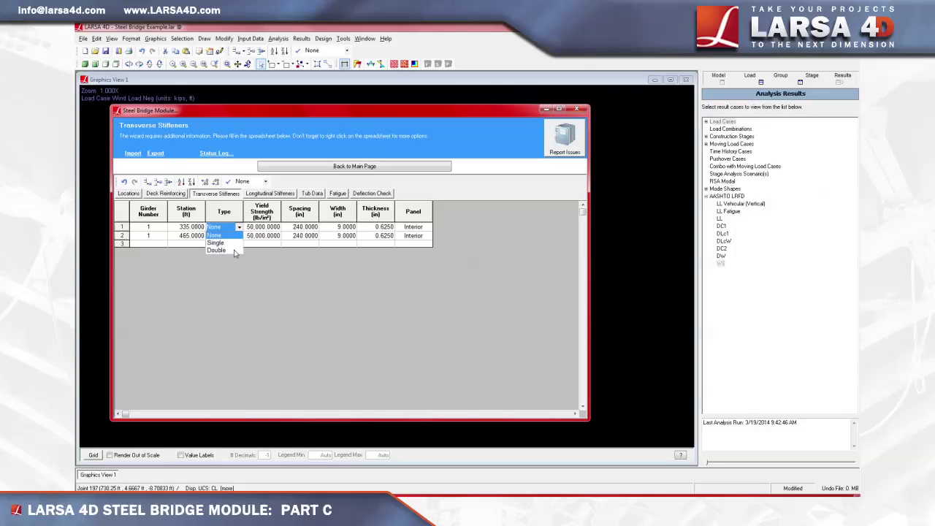
left_click(238, 233)
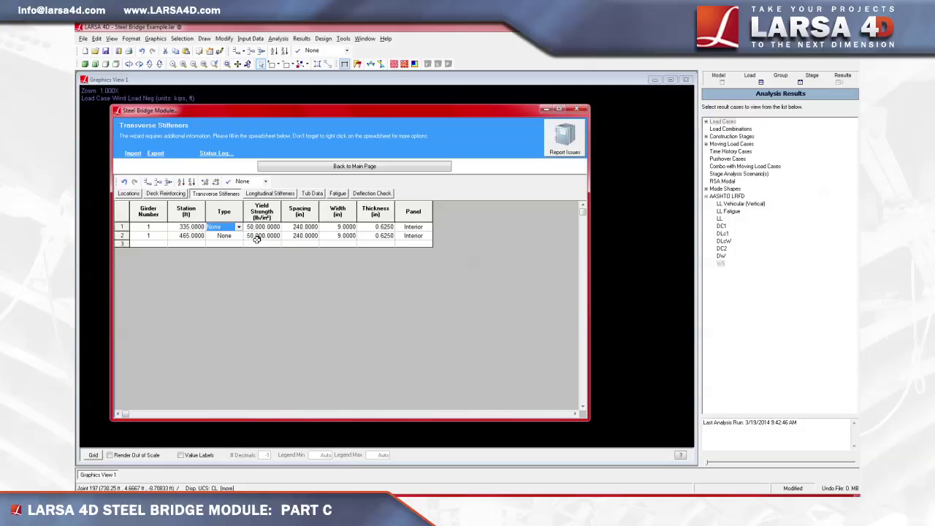
left_click(413, 227)
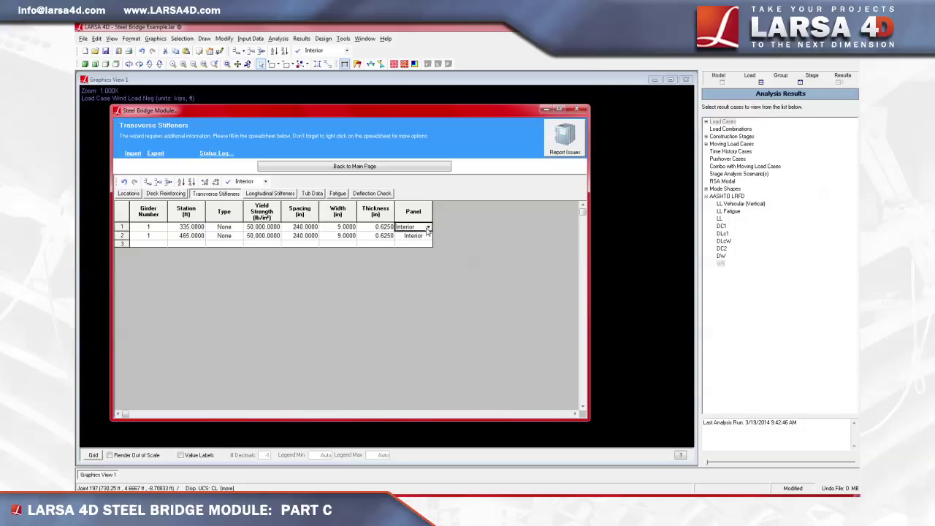
left_click(428, 227)
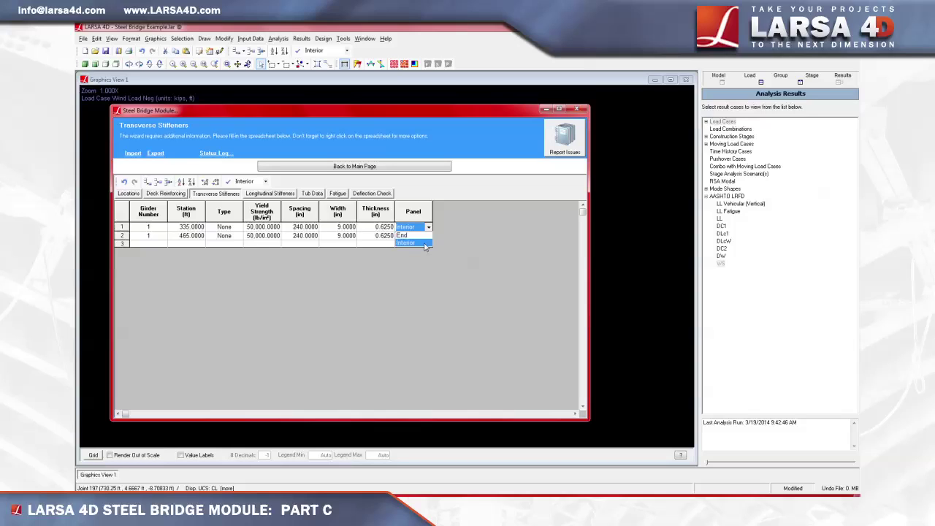
left_click(449, 230)
On the Fatigue sheet, set top and bottom flange distances to 1 for both stations
left_click(340, 196)
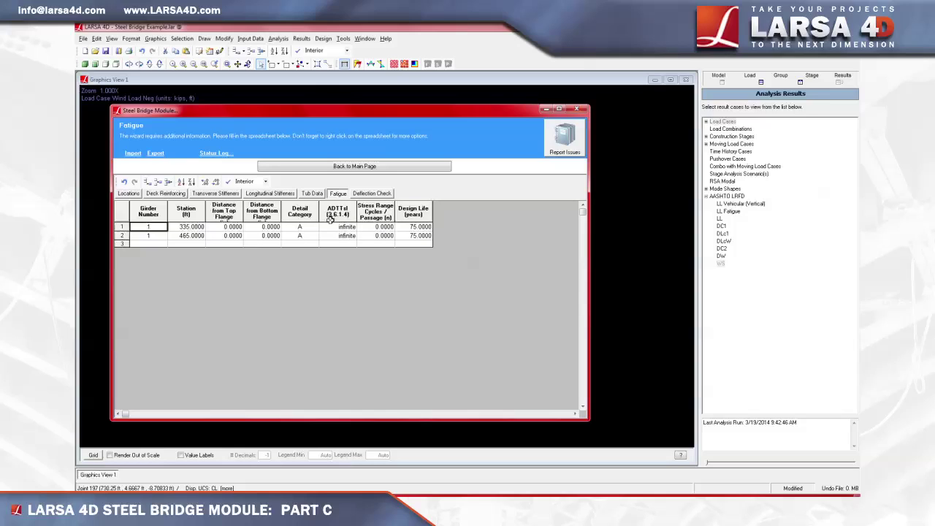
left_click(237, 227)
type("1")
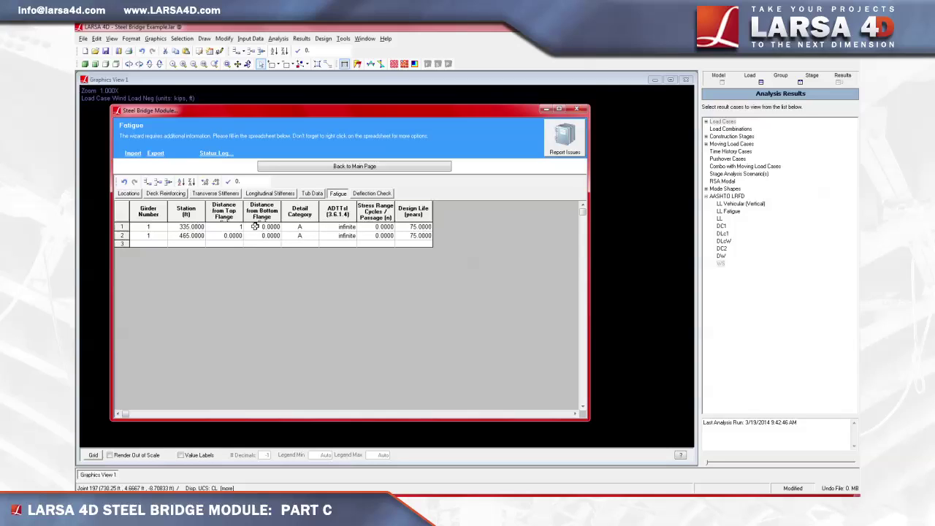
left_click(257, 228)
type("1")
left_click(232, 235)
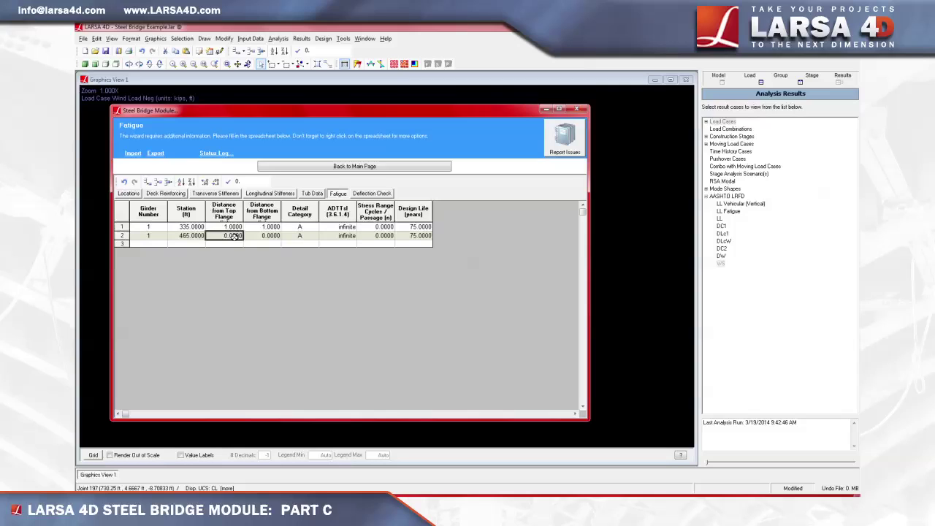
type("1")
key("Return")
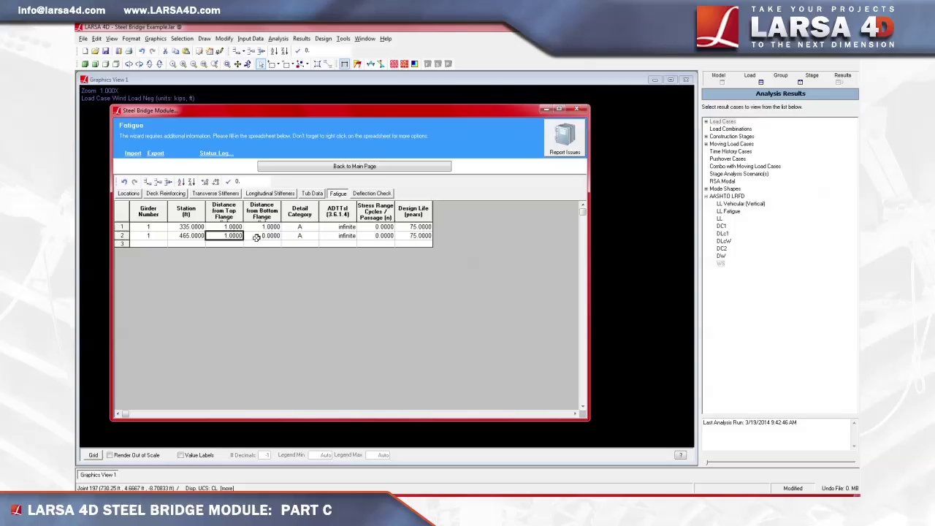
left_click(258, 236)
type("1")
key("Return")
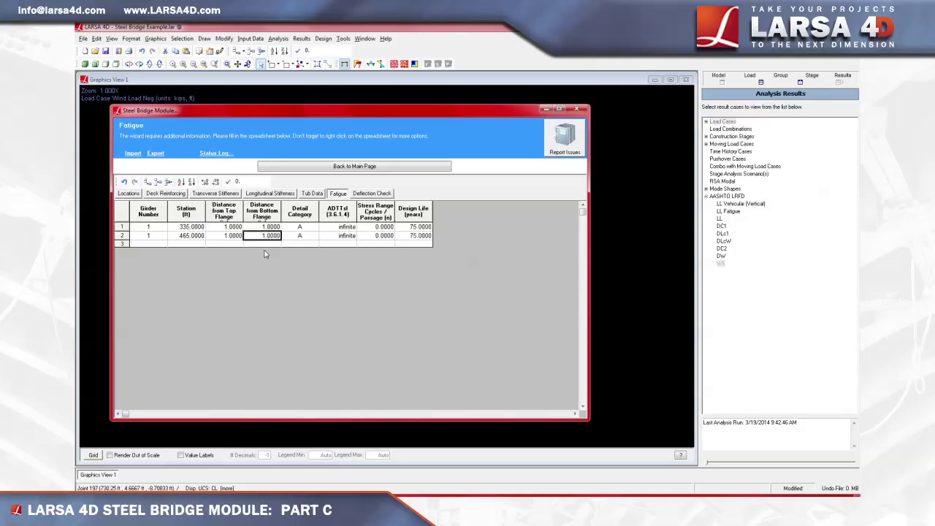
Set the fatigue detail category to C' for stations 335 and 465
left_click_drag(296, 236, 300, 227)
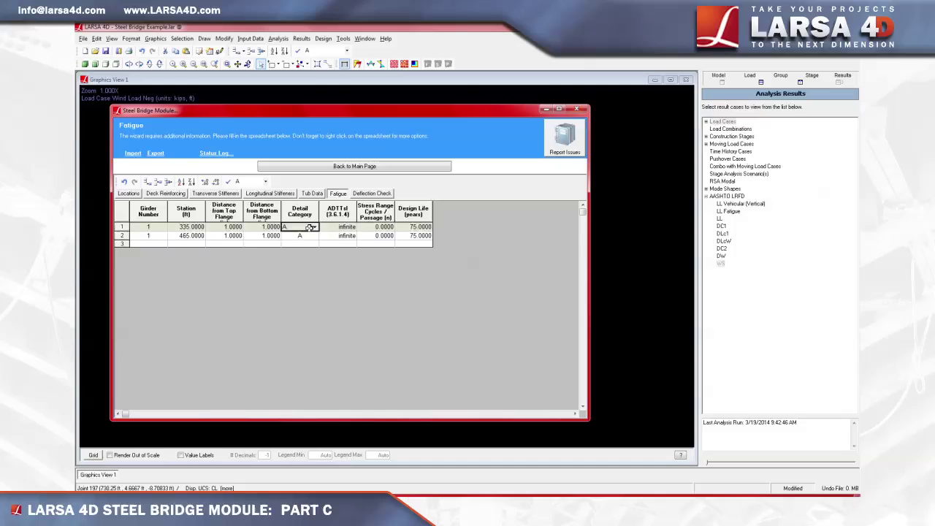
left_click(316, 229)
left_click(301, 265)
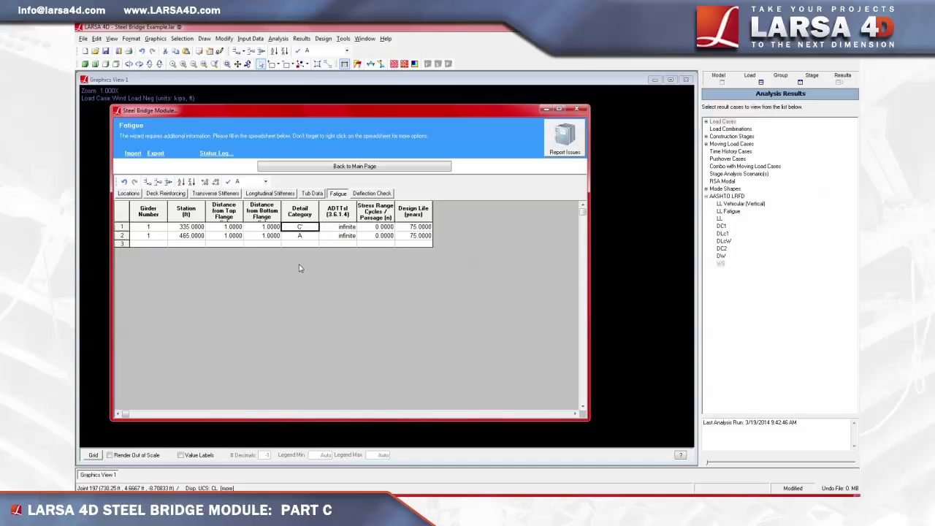
left_click(313, 235)
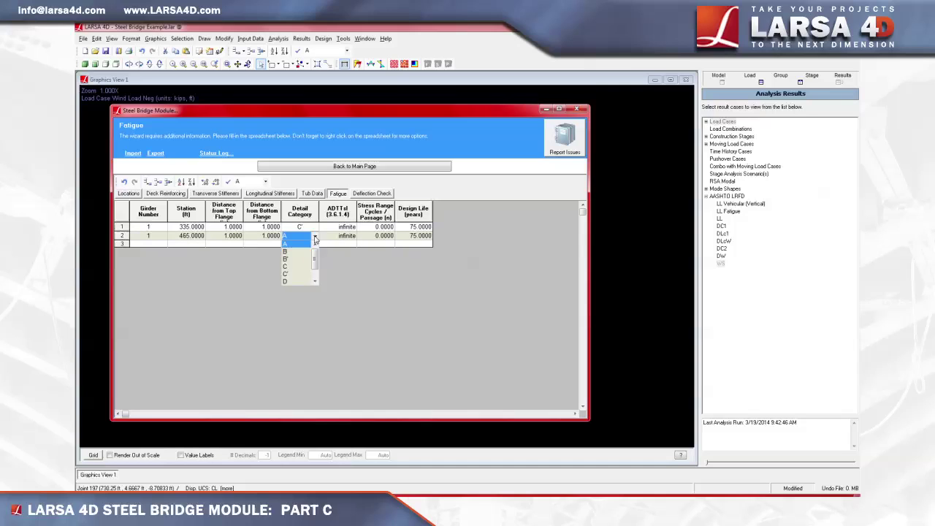
left_click(305, 274)
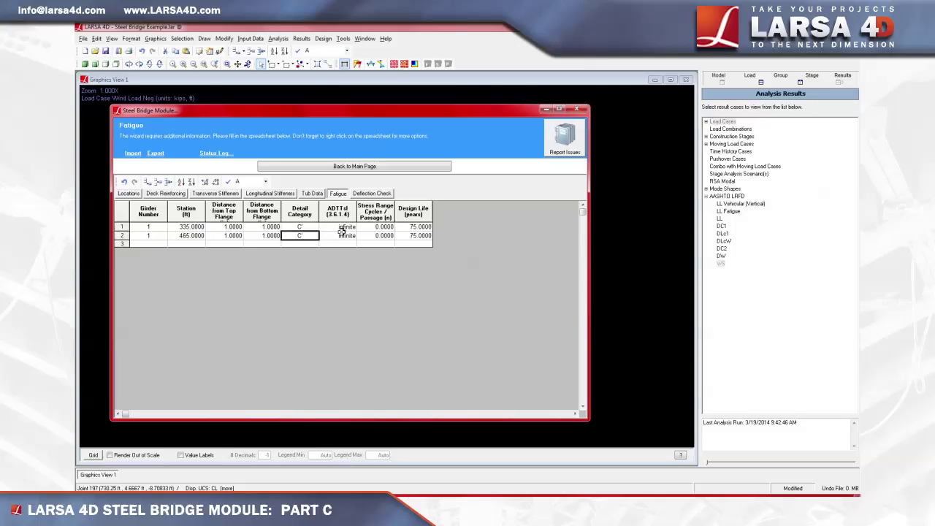
Enter an ADTTsl of 745 for both stations
double_click(343, 228)
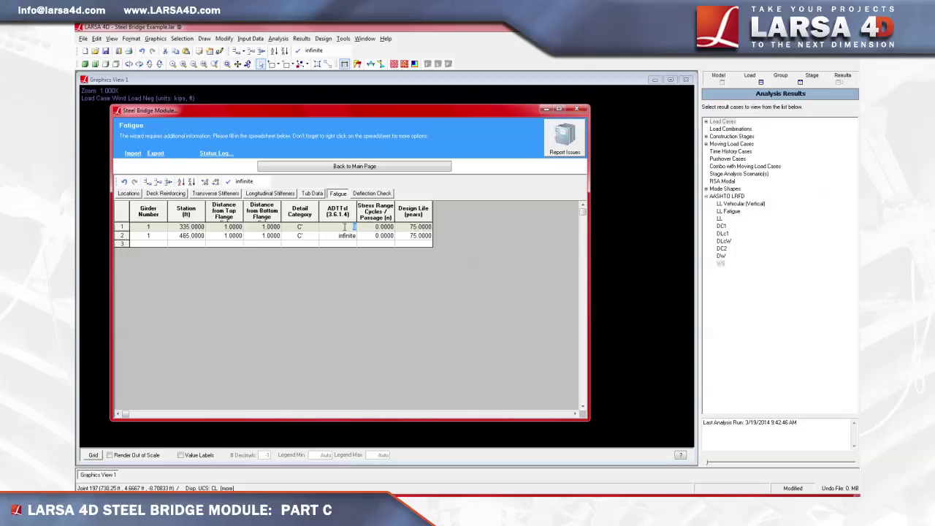
type("745")
key("Return")
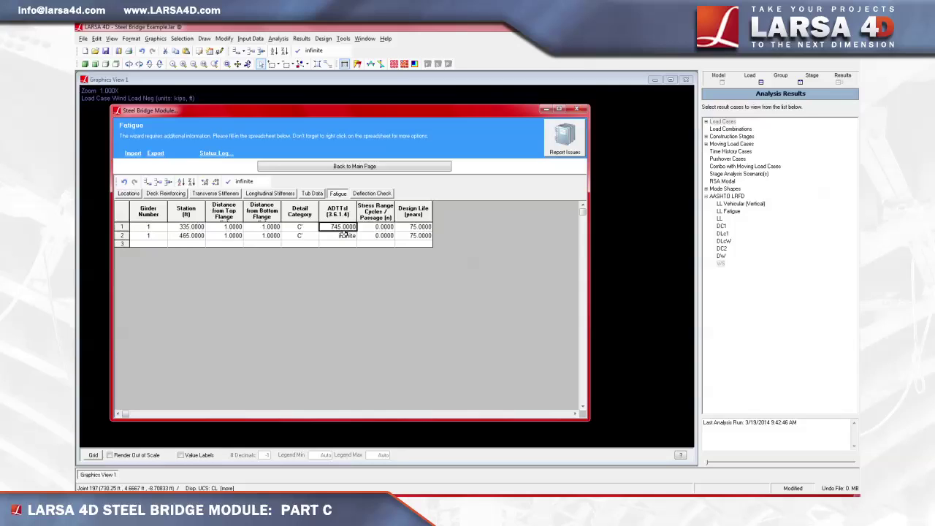
double_click(344, 235)
type("745")
key("Return")
Set stress range cycles per passage to 1 for both stations
left_click(372, 227)
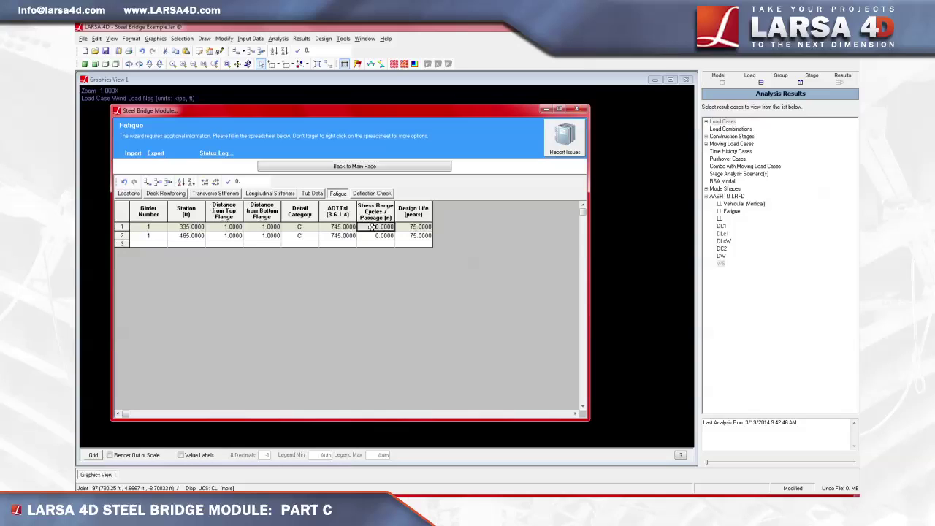
type("1")
key("Return")
left_click(371, 235)
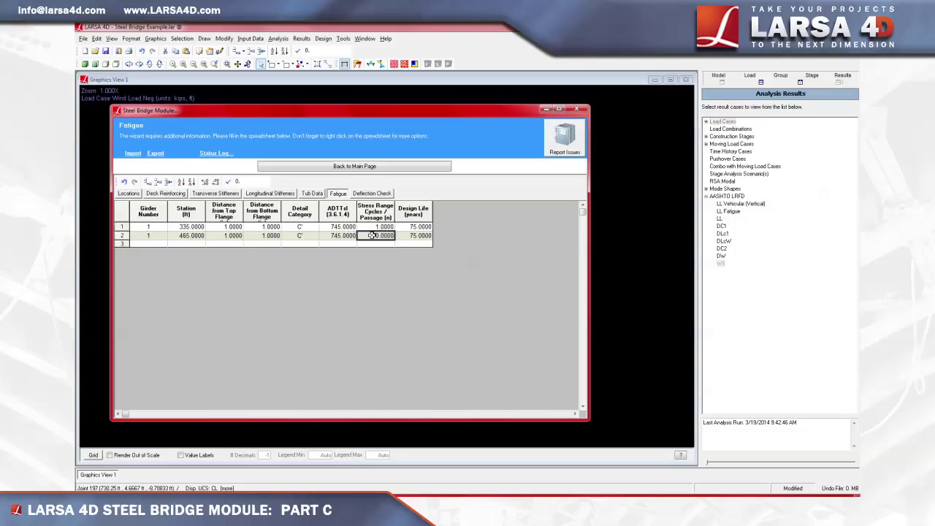
left_click(372, 235)
key("Return")
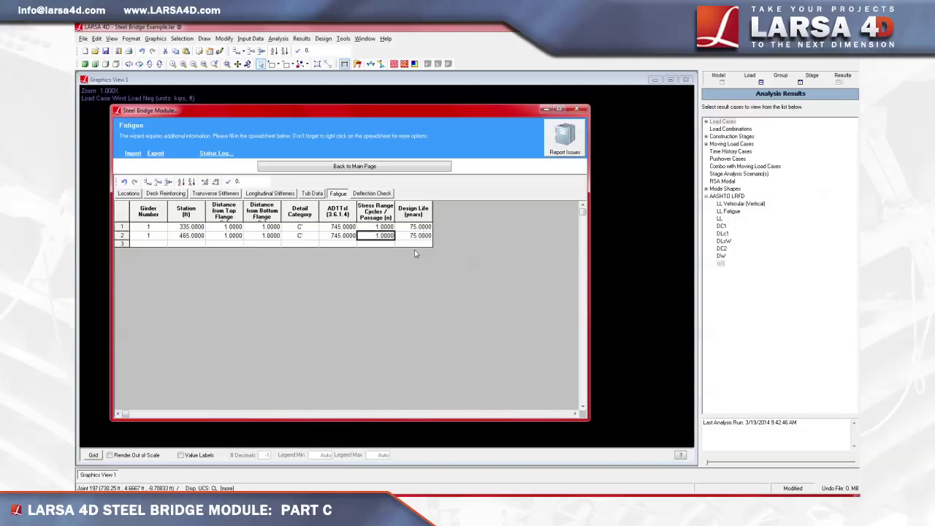
left_click(390, 195)
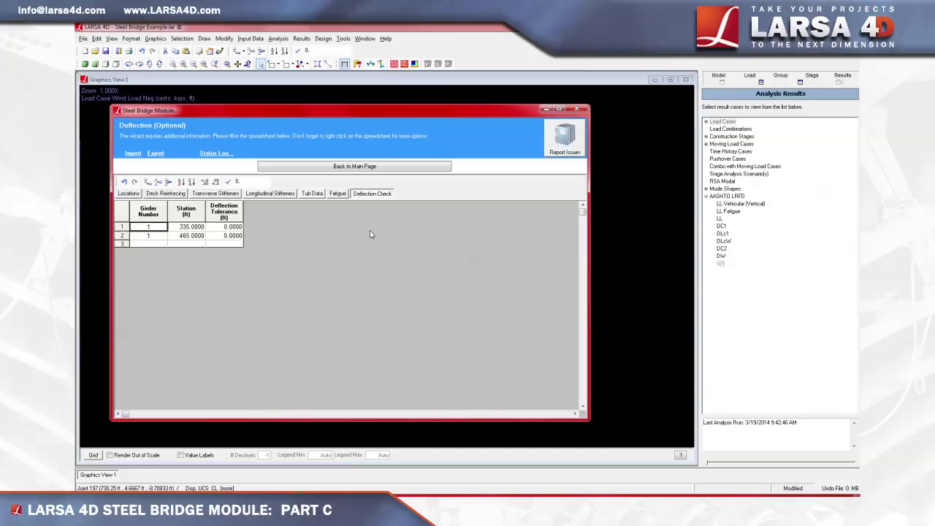
left_click(398, 168)
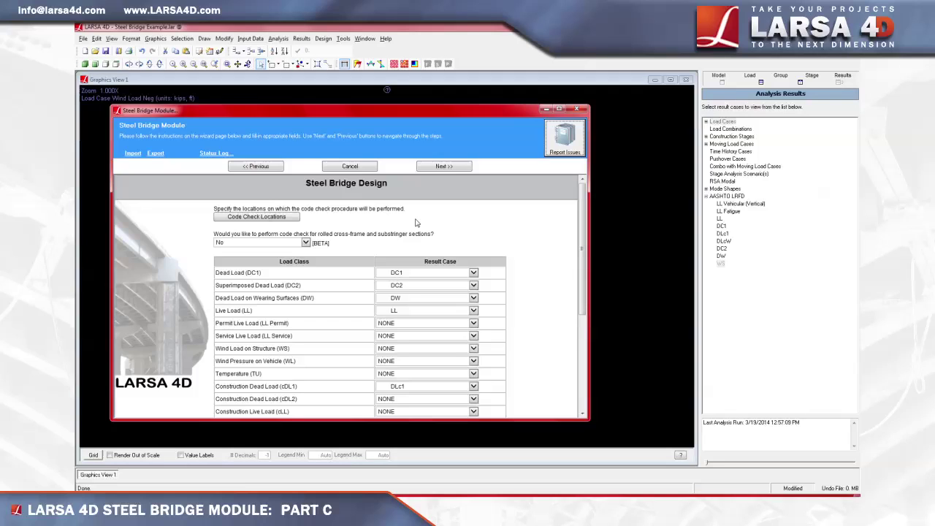
left_click_drag(582, 205, 585, 296)
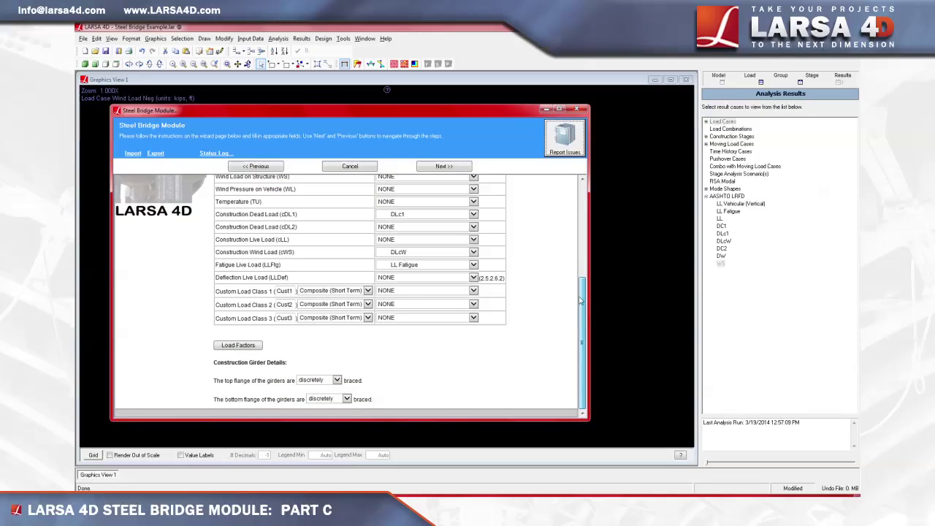
left_click(337, 380)
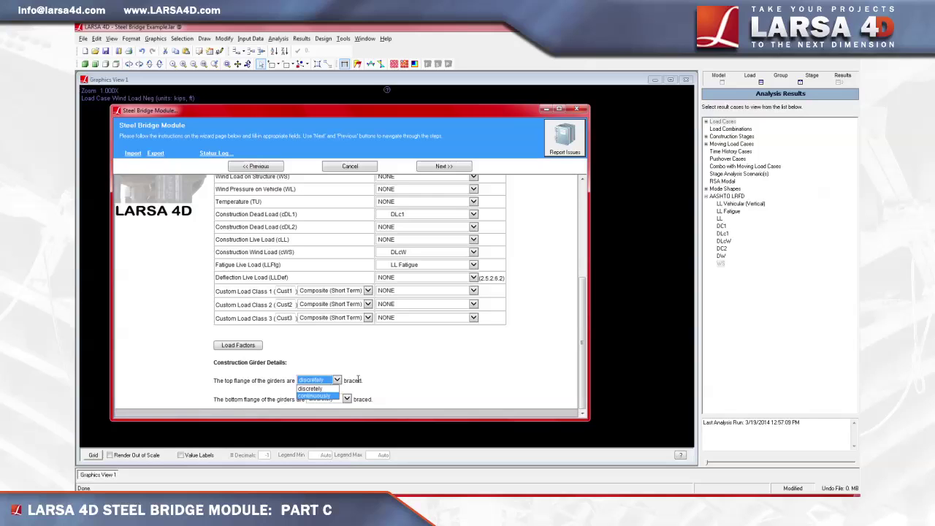
left_click(358, 364)
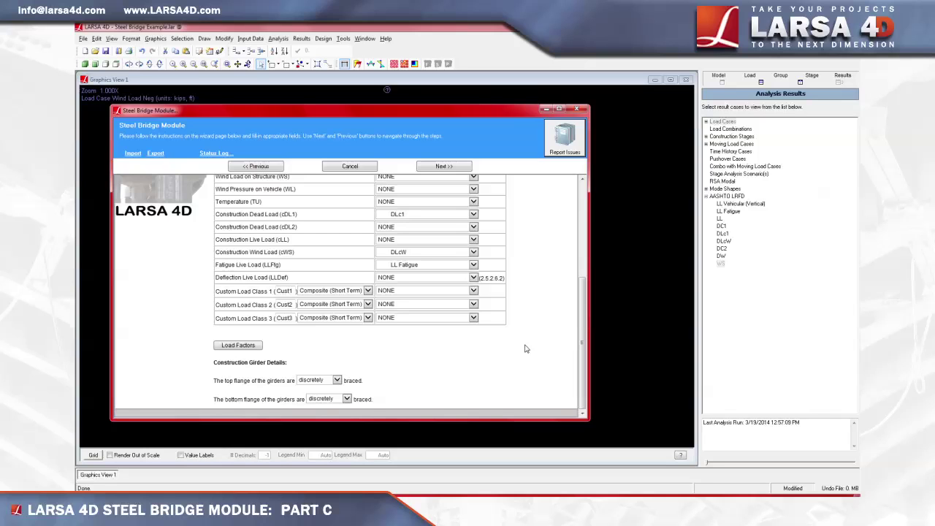
left_click_drag(582, 305, 582, 206)
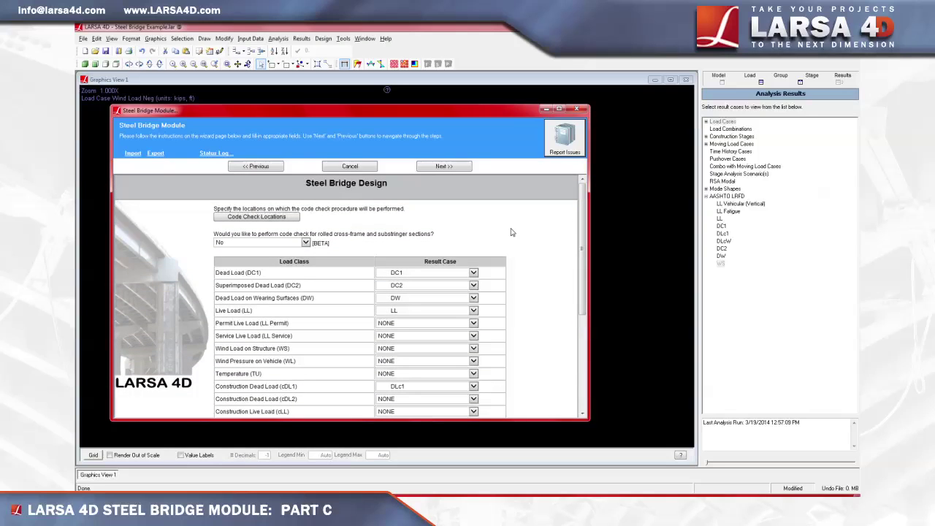
Run the code check, enlarge the Reporting Tool, and scroll the Summary down to the performance ratios
left_click(466, 168)
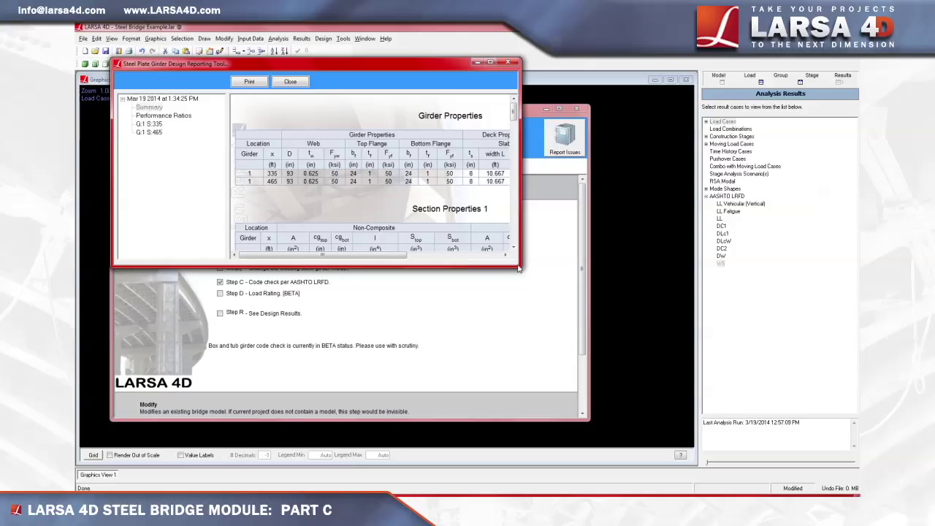
left_click_drag(520, 269, 699, 429)
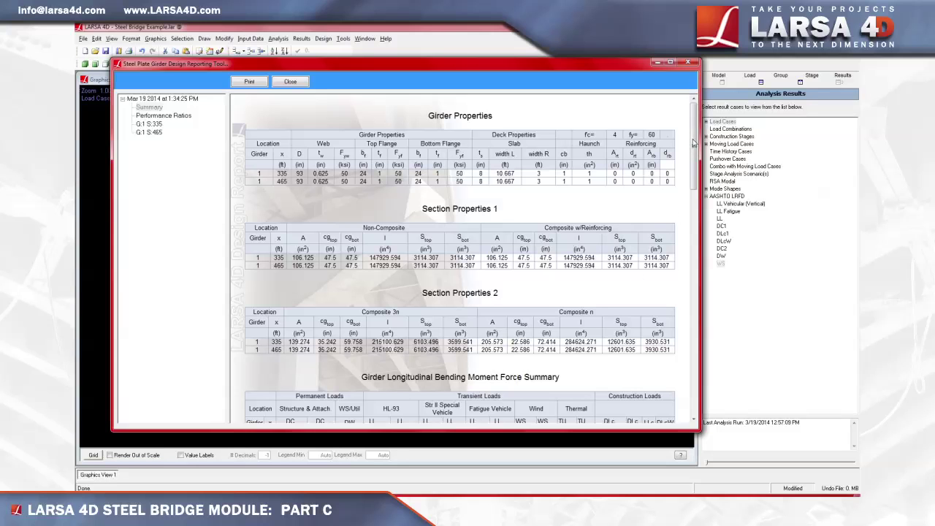
left_click_drag(696, 145, 693, 253)
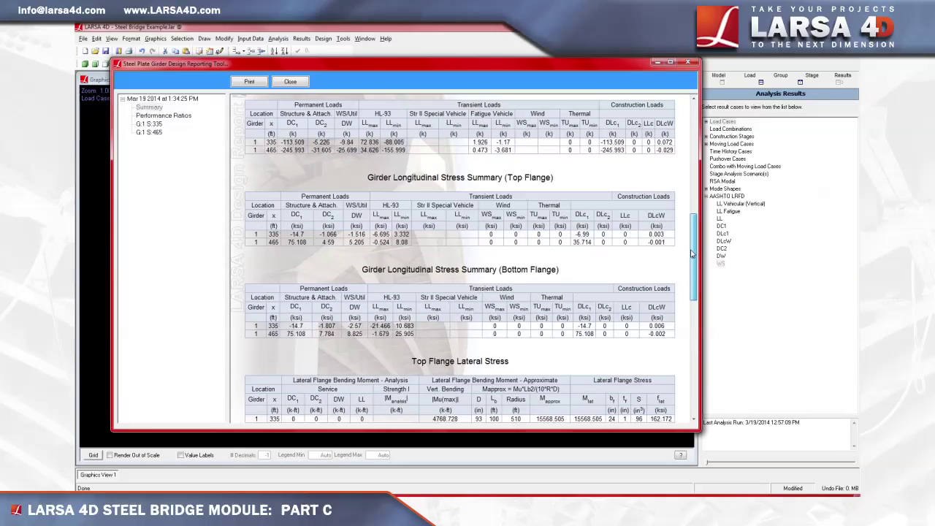
left_click_drag(692, 253, 688, 299)
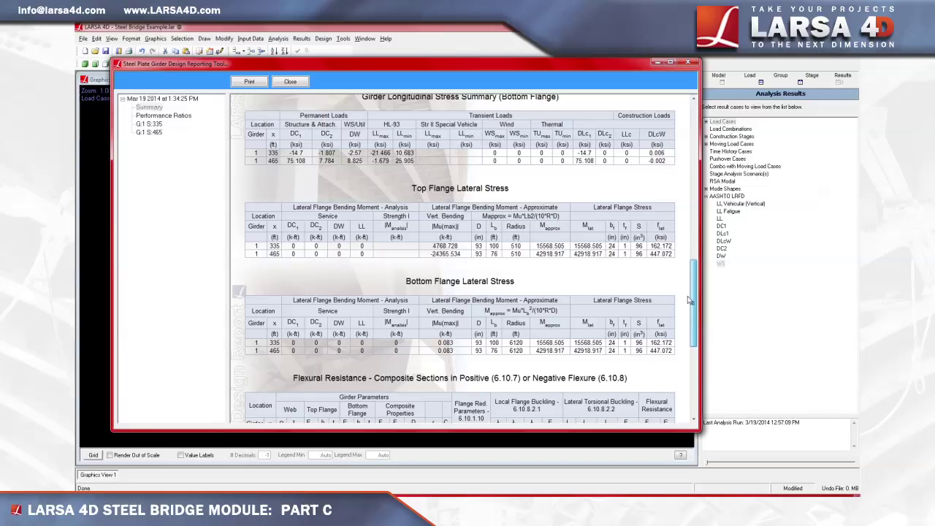
left_click_drag(689, 300, 688, 363)
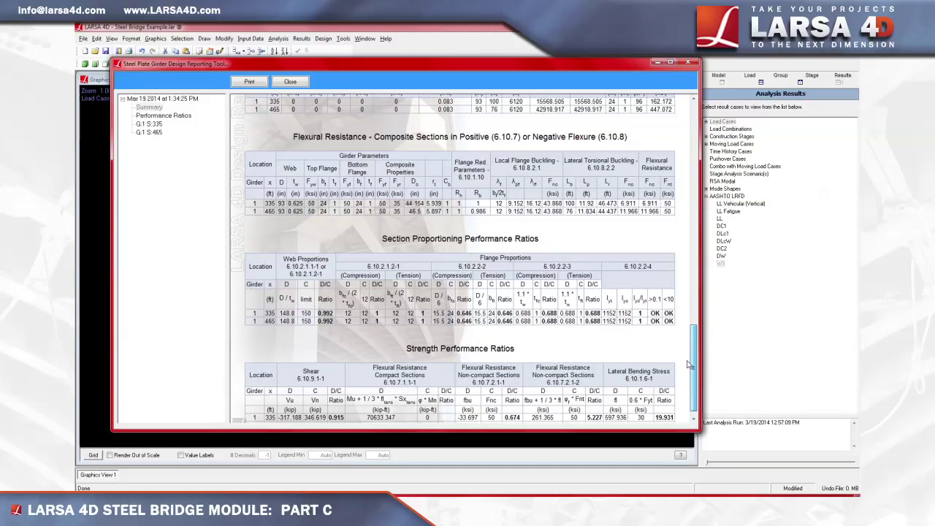
scroll(688, 364, "down", 1)
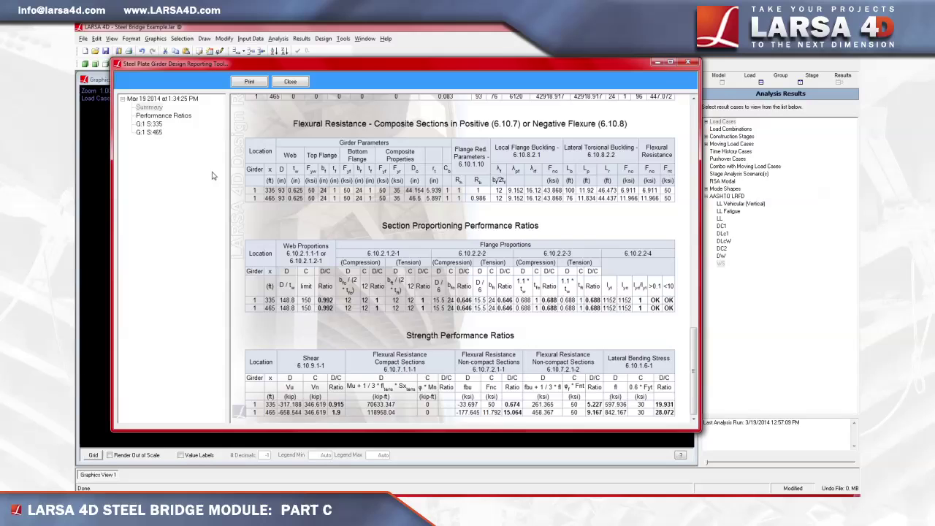
Sort the Performance Ratios table by Category, then open the G:1 S:335 detailed report
left_click(163, 116)
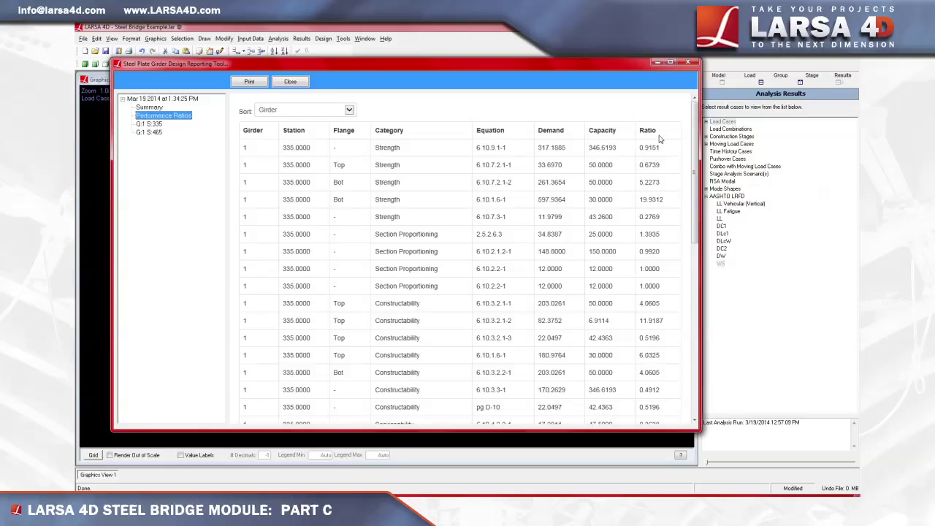
left_click(350, 111)
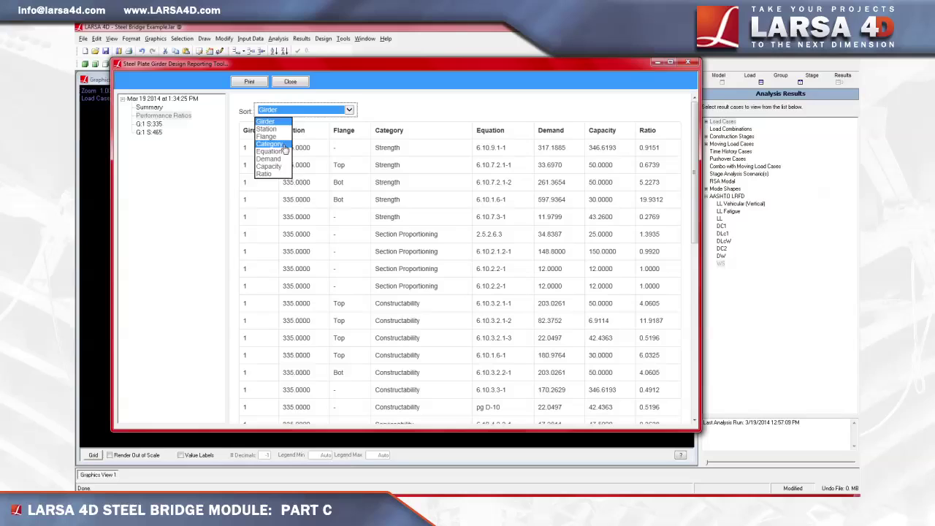
left_click(284, 145)
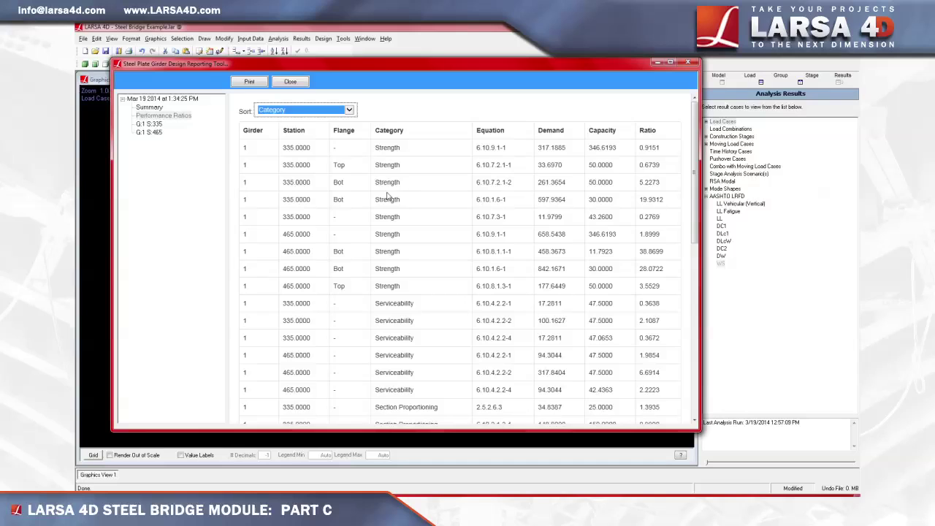
left_click(154, 125)
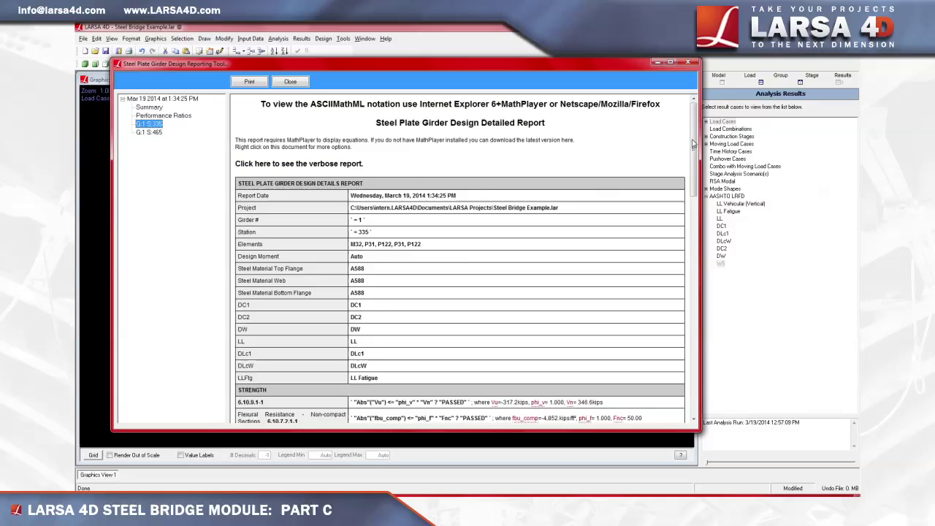
left_click_drag(693, 144, 690, 364)
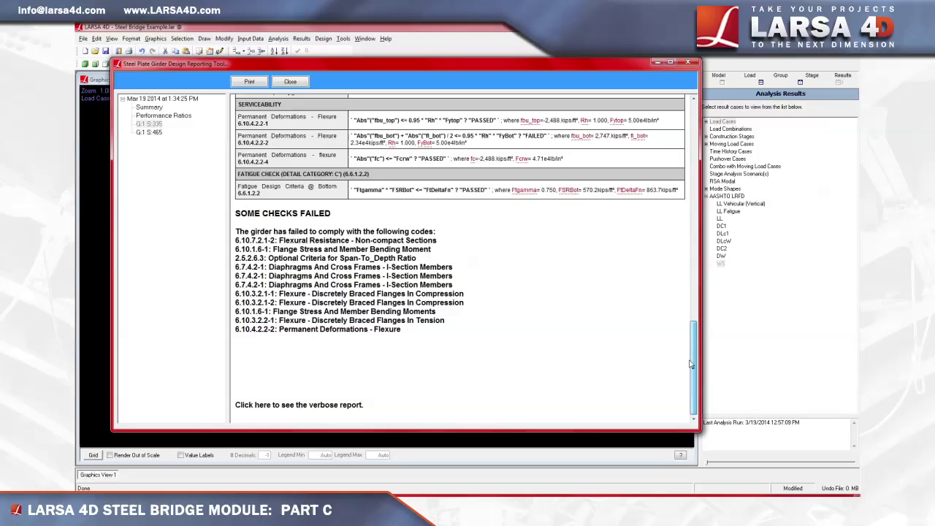
left_click_drag(690, 364, 697, 139)
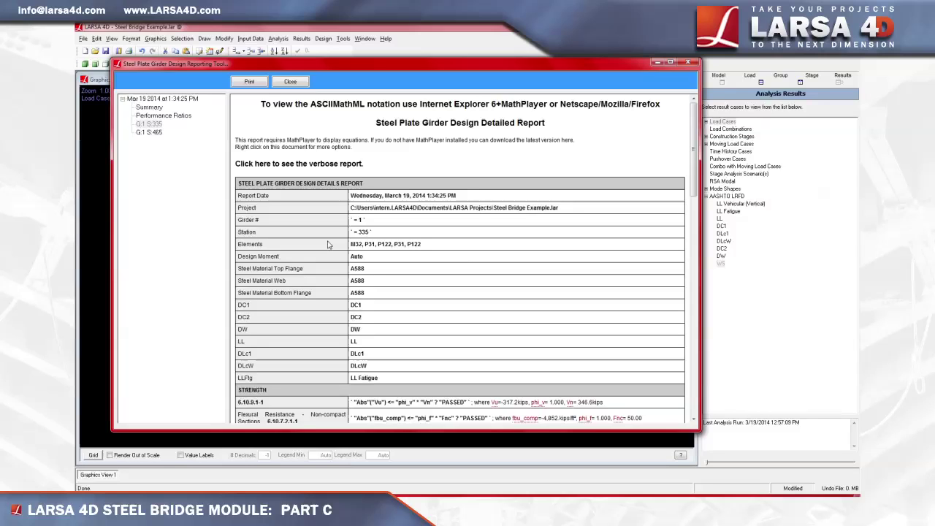
Show the verbose girder 1, station 335 report with elements M32, P31, P122 and DC1 moment 3,815 kips-ft
left_click(348, 164)
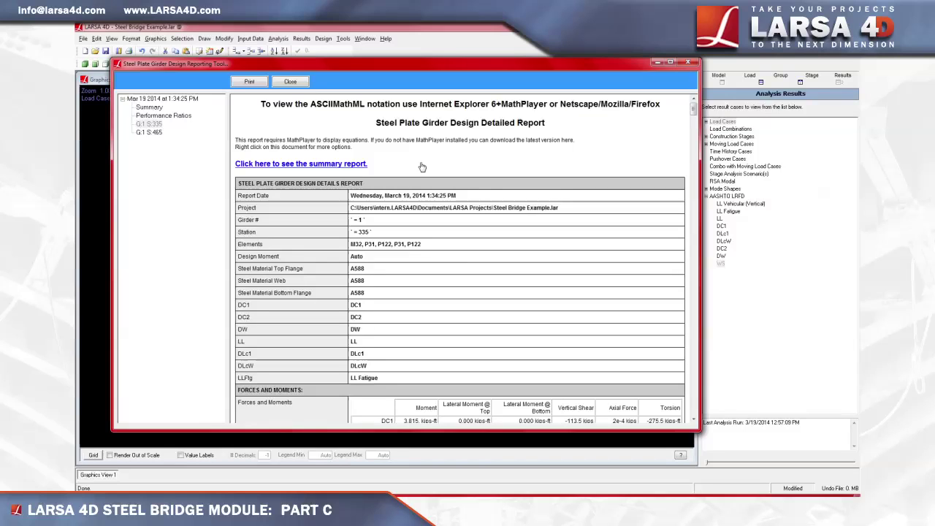
mouse_move(693, 115)
left_mouse_down()
mouse_move(691, 229)
mouse_move(651, 368)
mouse_move(660, 414)
mouse_move(669, 380)
mouse_move(683, 376)
mouse_move(694, 108)
left_mouse_up()
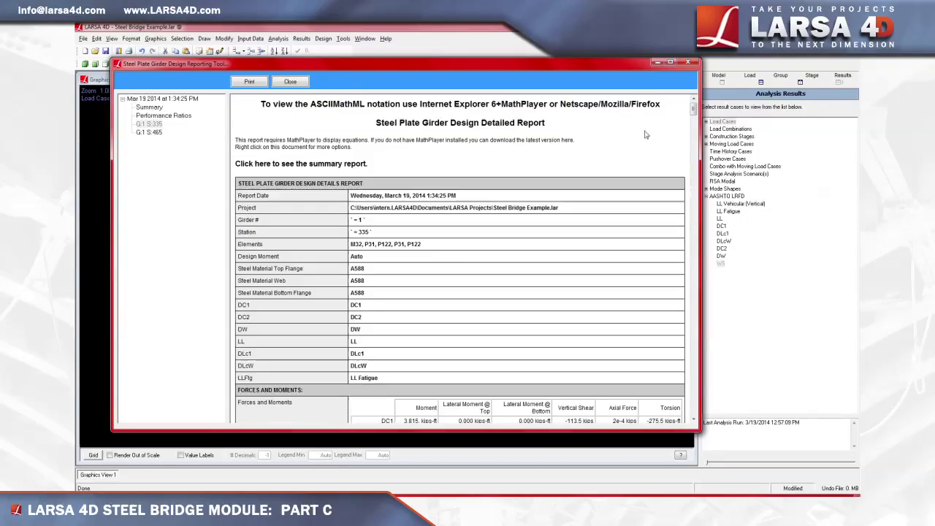